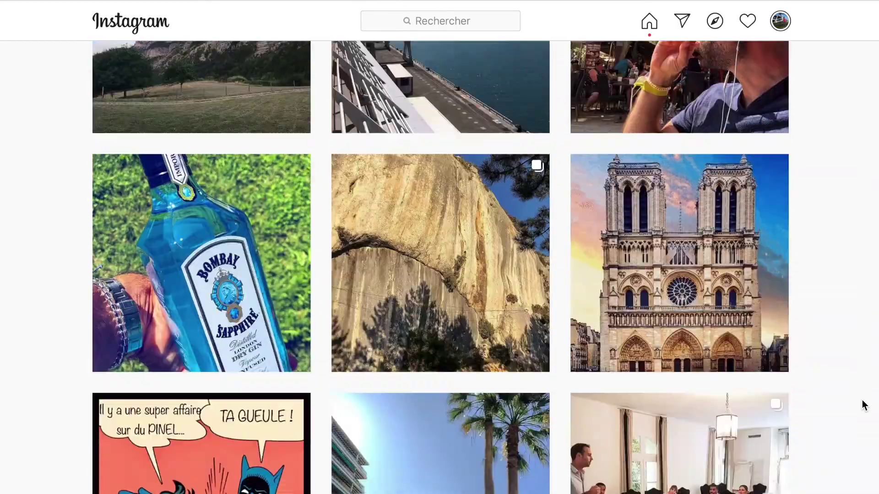
pyautogui.scroll(-5, 862, 400)
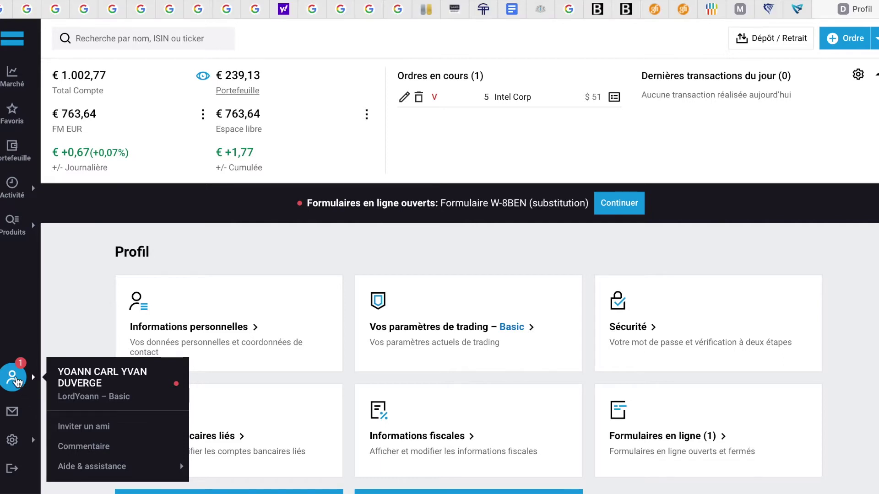
# Step: Search for "paypal" and open the NASDAQ-listed PayPal Holdings stock in USD to view its price chart and market data
pyautogui.click(130, 41)
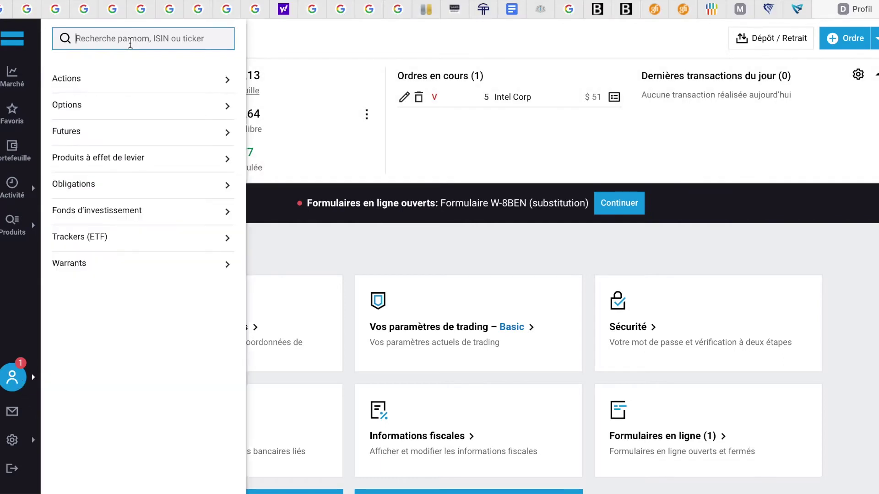
pyautogui.write('pa')
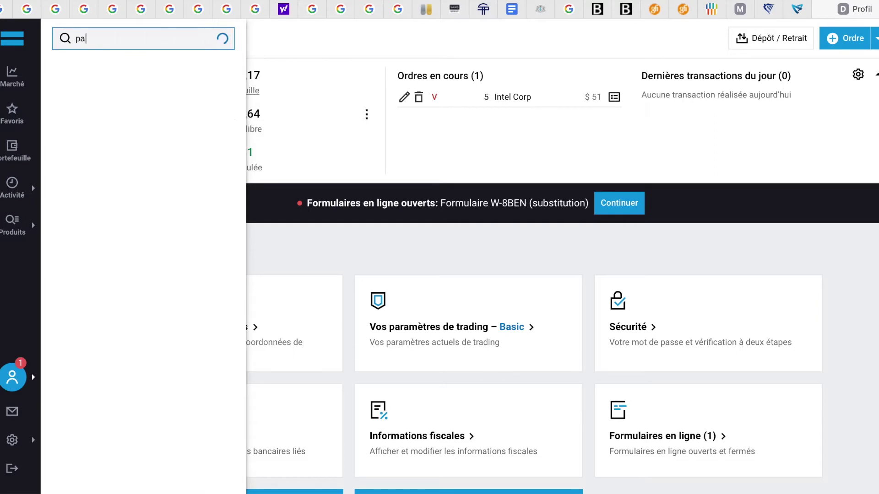
pyautogui.write('ypal')
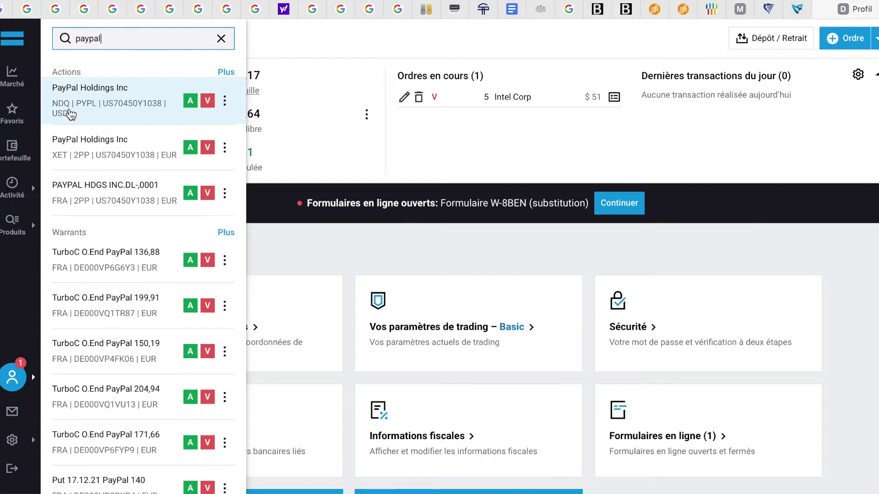
pyautogui.click(110, 112)
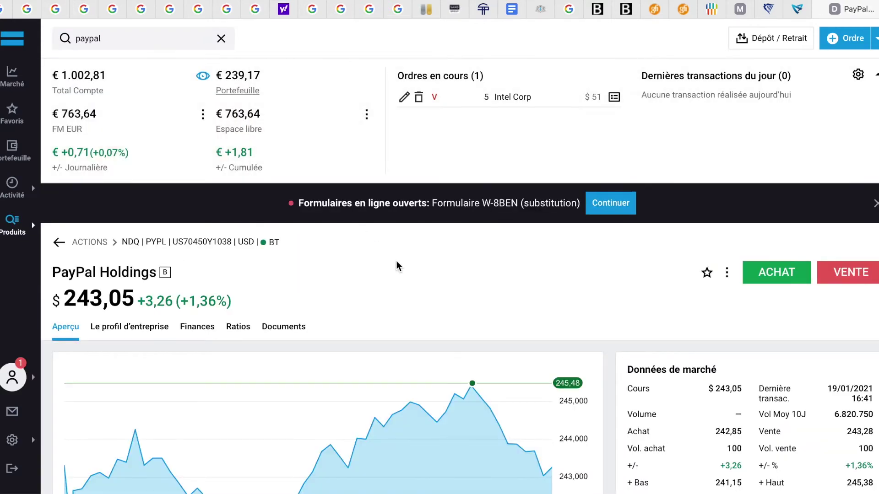
pyautogui.scroll(-2, 397, 263)
pyautogui.scroll(-2, 396, 261)
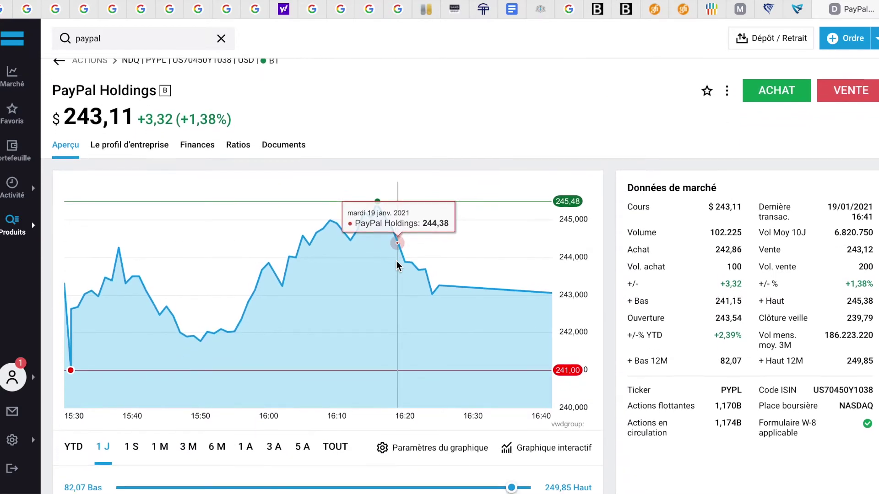
pyautogui.scroll(1, 403, 256)
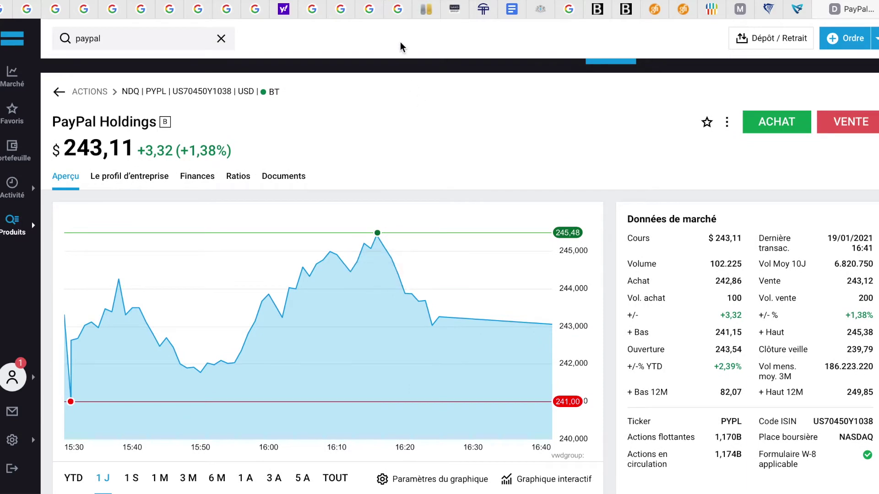
# Step: Reload the Google results for "paypal stock price" to compare the quote, and return to the DEGIRO stock page
pyautogui.click(405, 12)
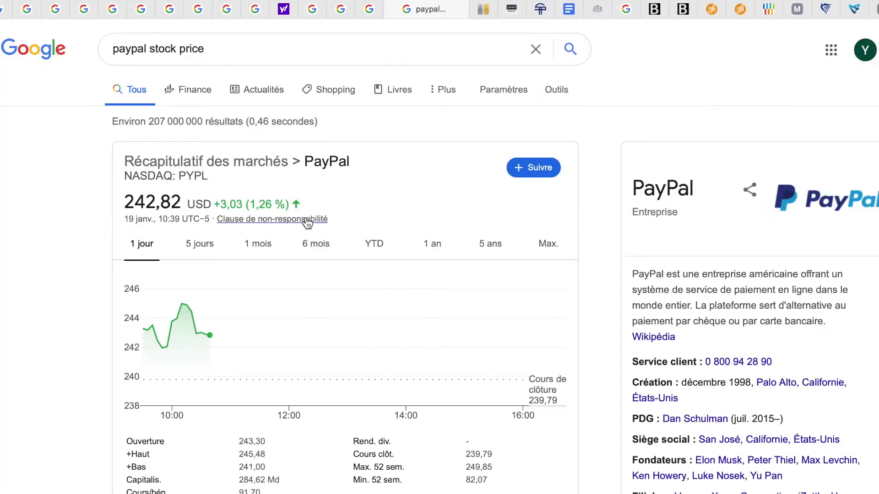
pyautogui.hotkey('ctrl', 'r')
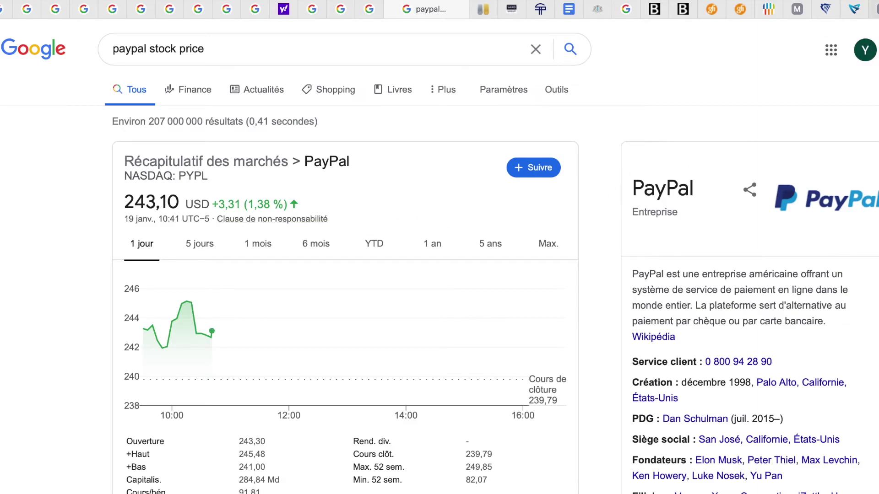
pyautogui.click(873, 10)
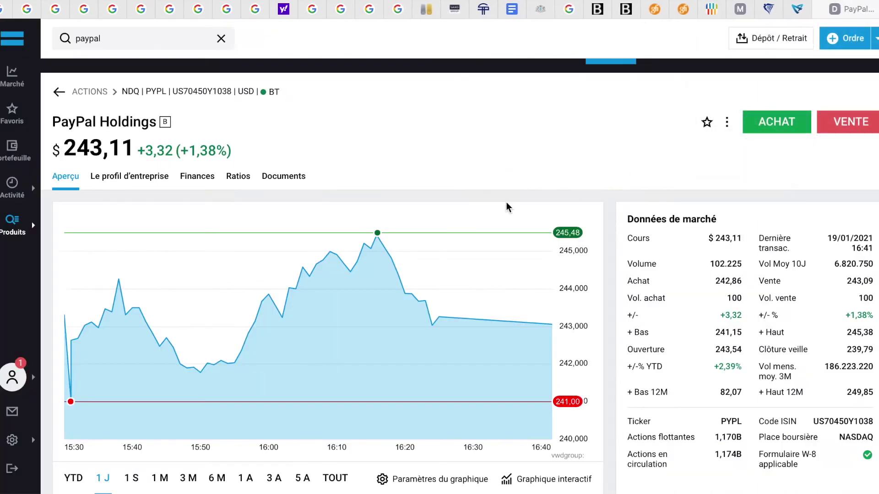
# Step: Start a buy order for 2 PayPal Holdings shares, keeping the order type A cours limité
pyautogui.click(783, 129)
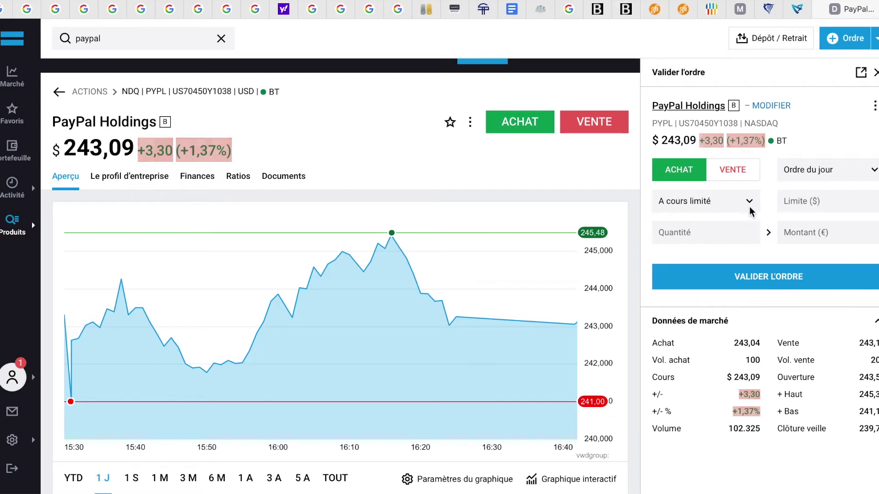
pyautogui.click(724, 233)
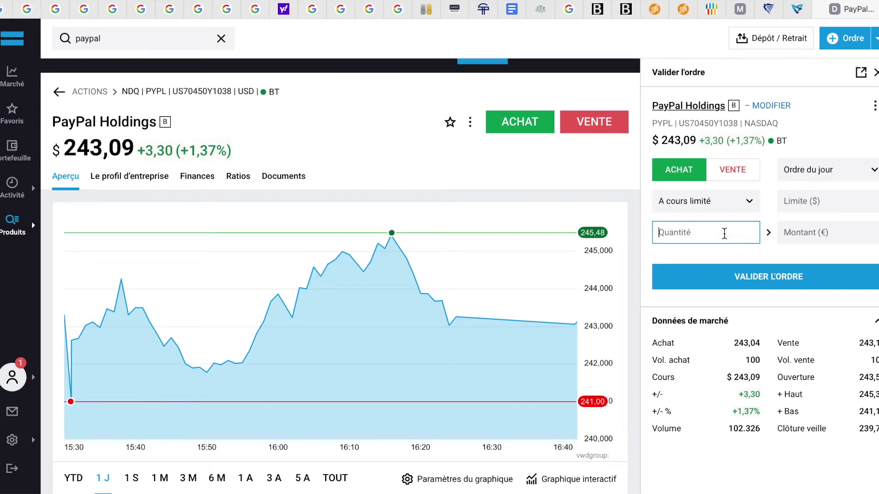
pyautogui.write('2')
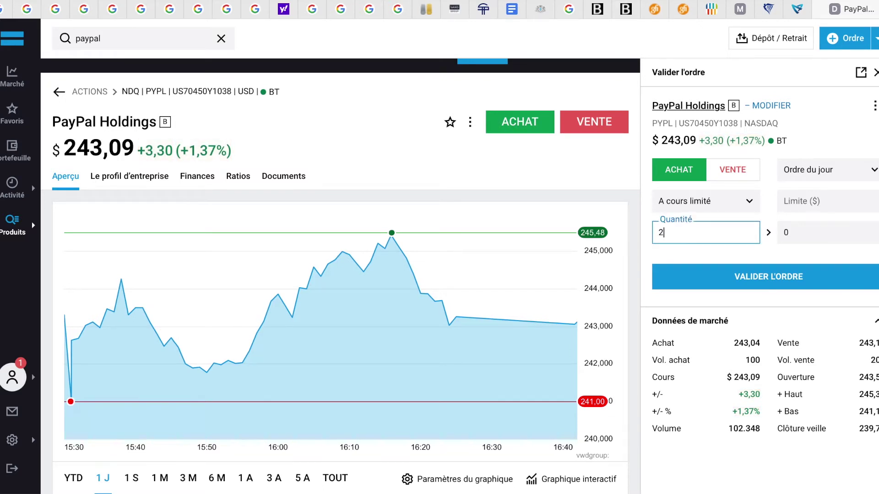
pyautogui.click(722, 203)
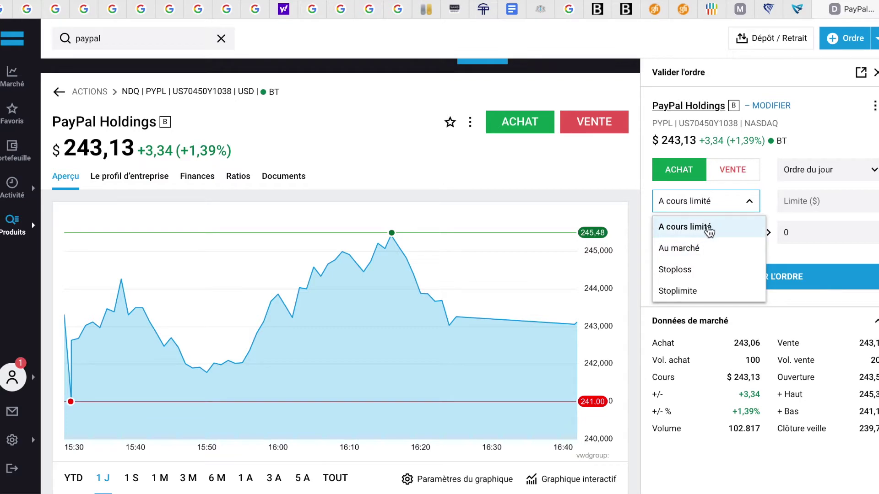
pyautogui.click(809, 201)
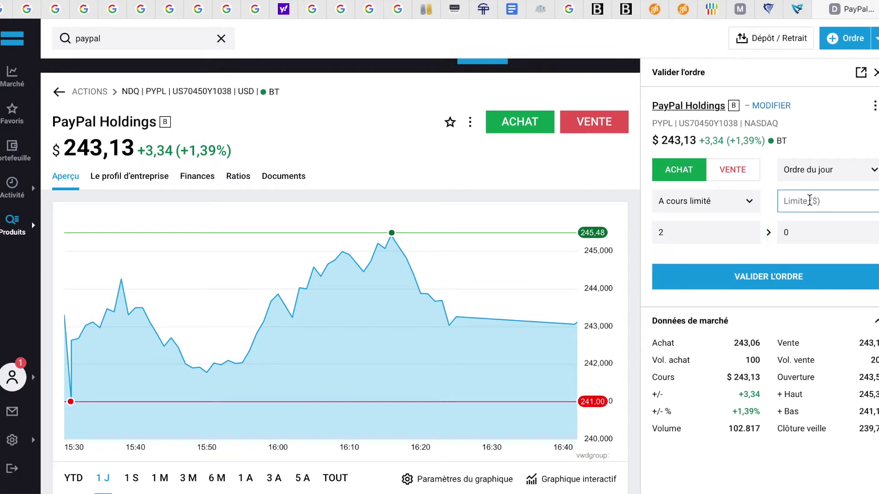
# Step: Recheck PayPal's refreshed quote on Google and set the DEGIRO buy order's limit price to 243,1 dollars
pyautogui.click(399, 12)
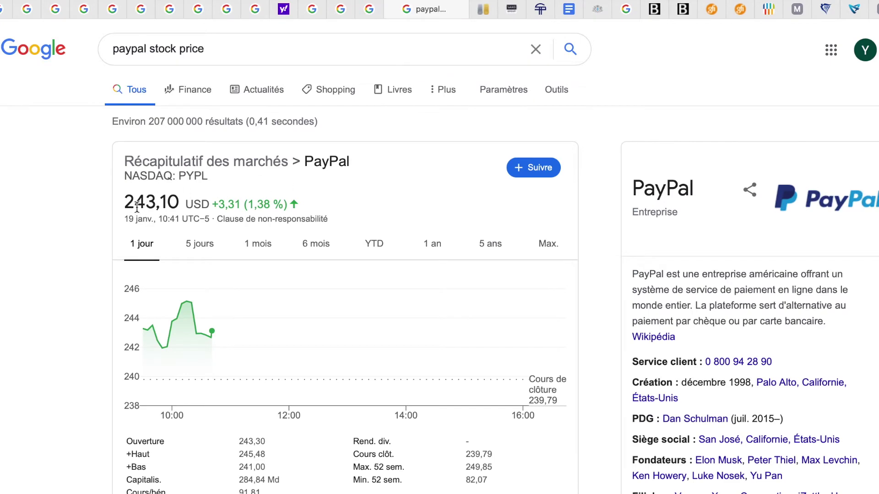
pyautogui.hotkey('ctrl', 'r')
pyautogui.click(875, 9)
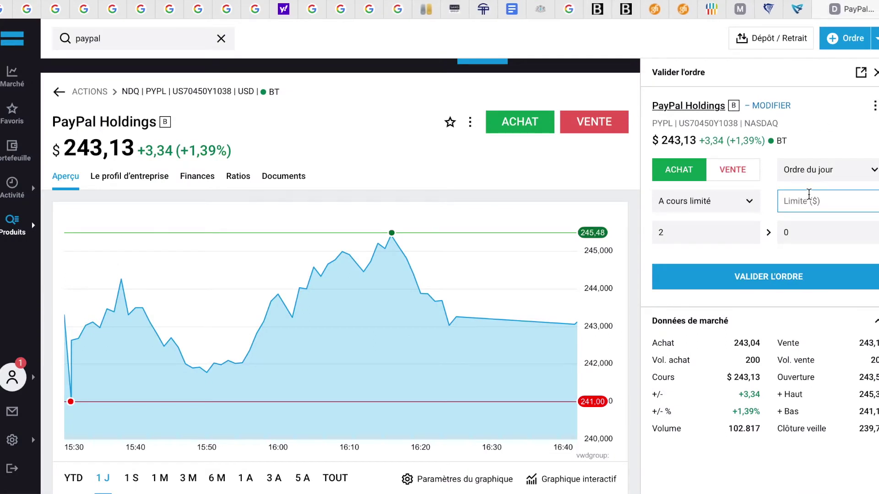
pyautogui.write('243,1')
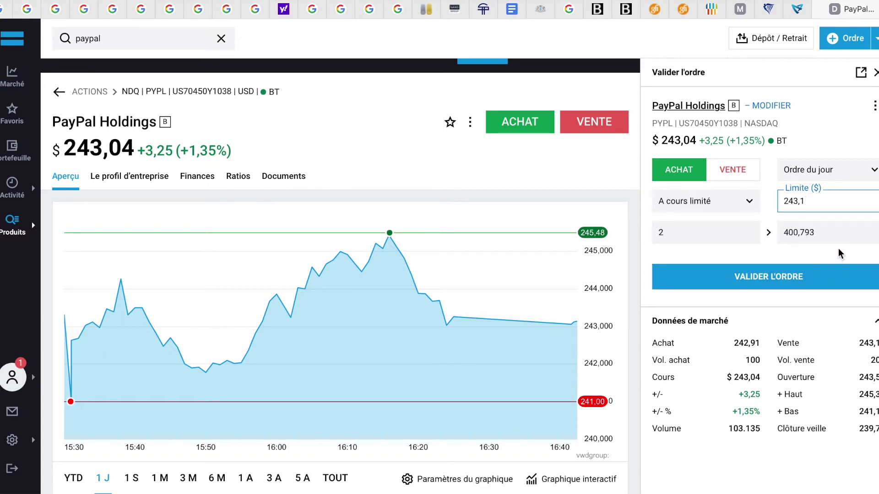
# Step: Keep the order validity as Ordre du jour and submit the PayPal buy order for review
pyautogui.click(821, 171)
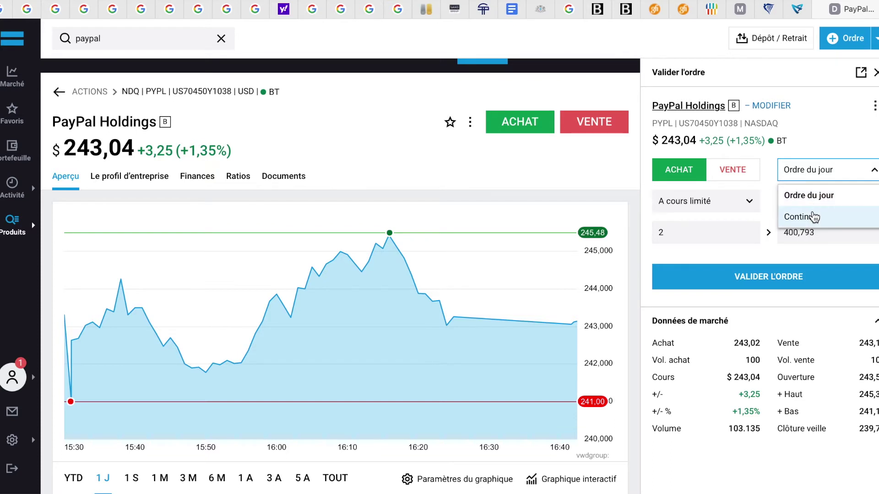
pyautogui.click(802, 182)
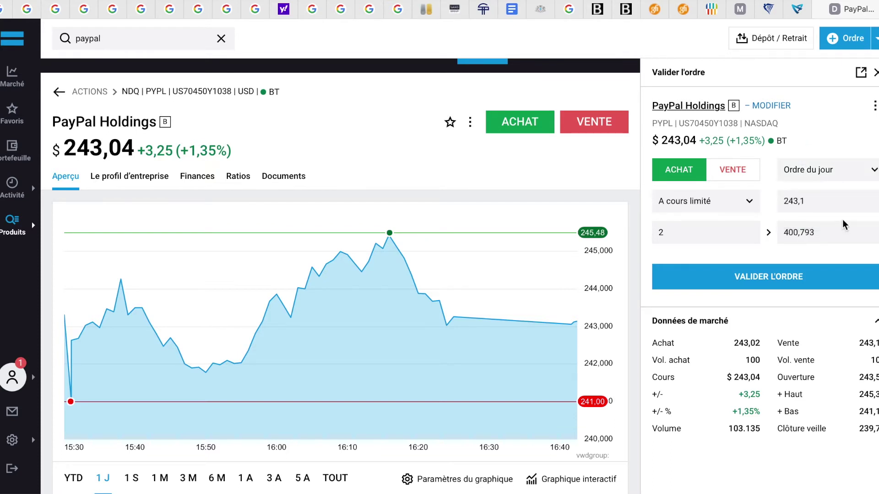
pyautogui.click(784, 276)
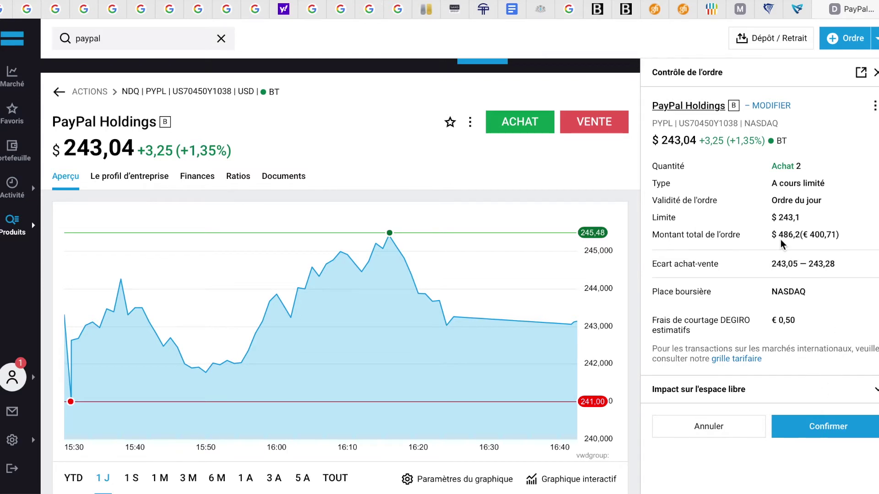
# Step: Check the limit price and total amount in the order summary and confirm the PayPal purchase
pyautogui.moveTo(772, 218); pyautogui.dragTo(815, 219)
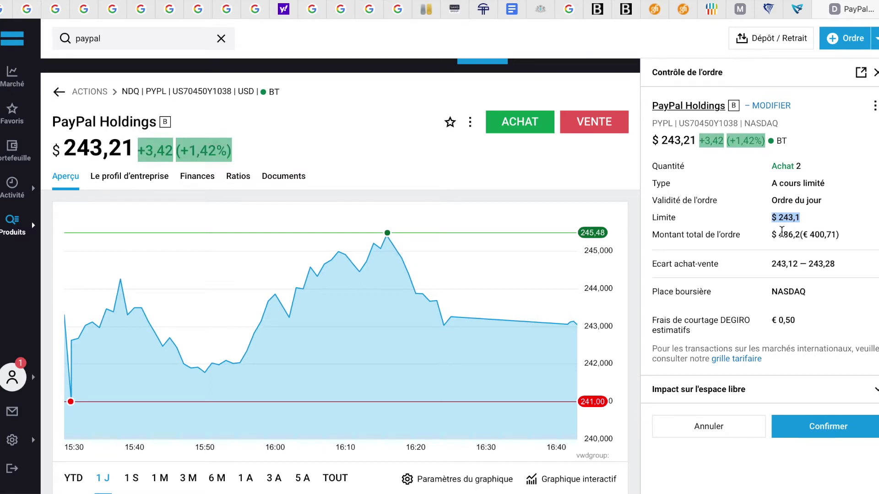
pyautogui.moveTo(777, 234); pyautogui.dragTo(802, 235)
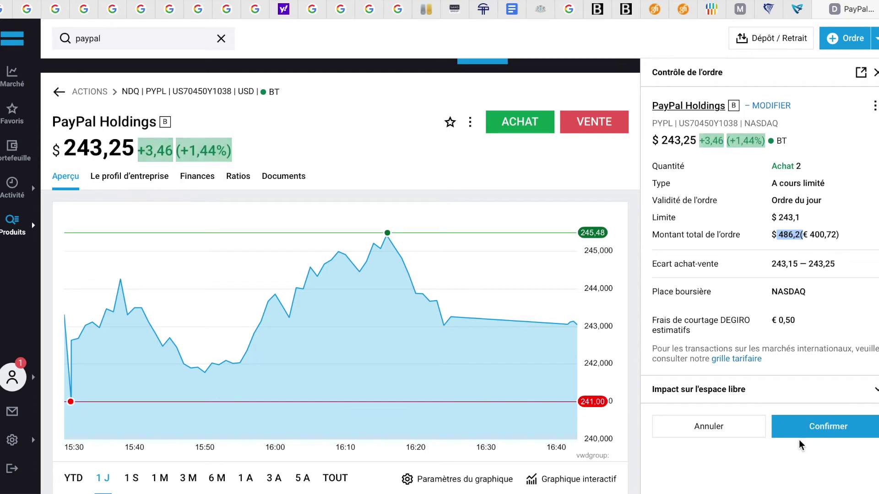
pyautogui.click(823, 434)
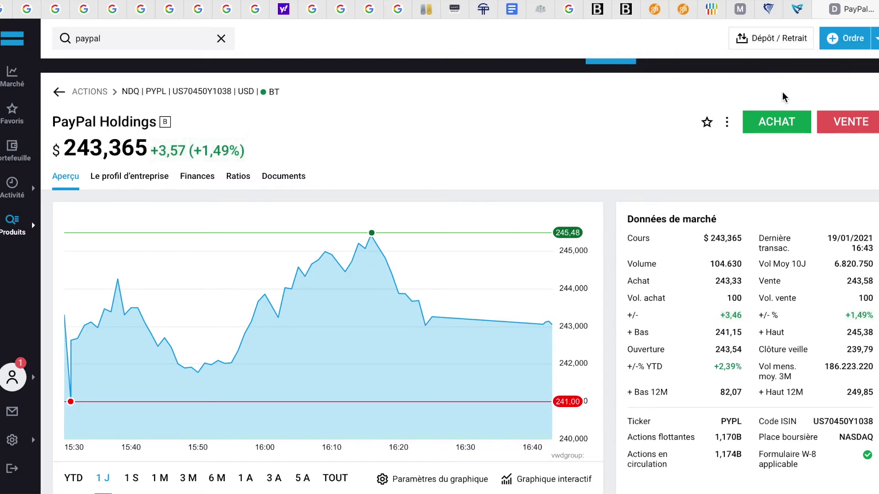
# Step: Open the overview of current orders and reload it to check the PayPal order's status
pyautogui.click(875, 46)
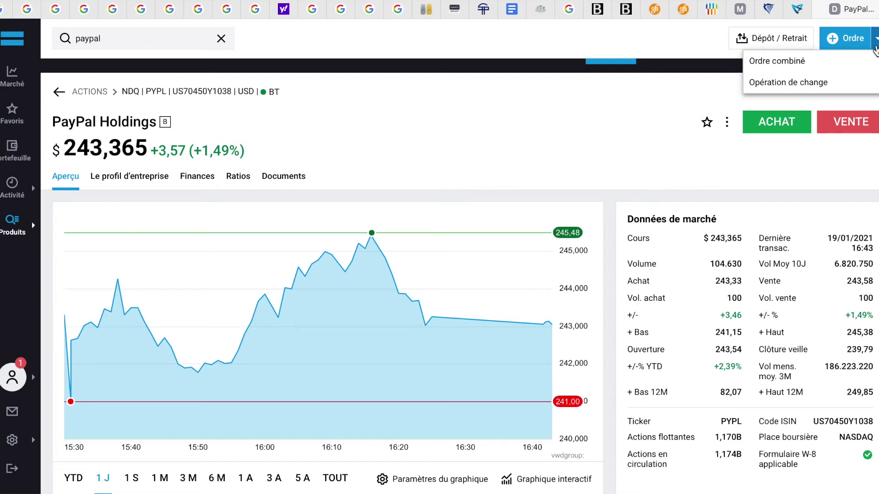
pyautogui.click(18, 196)
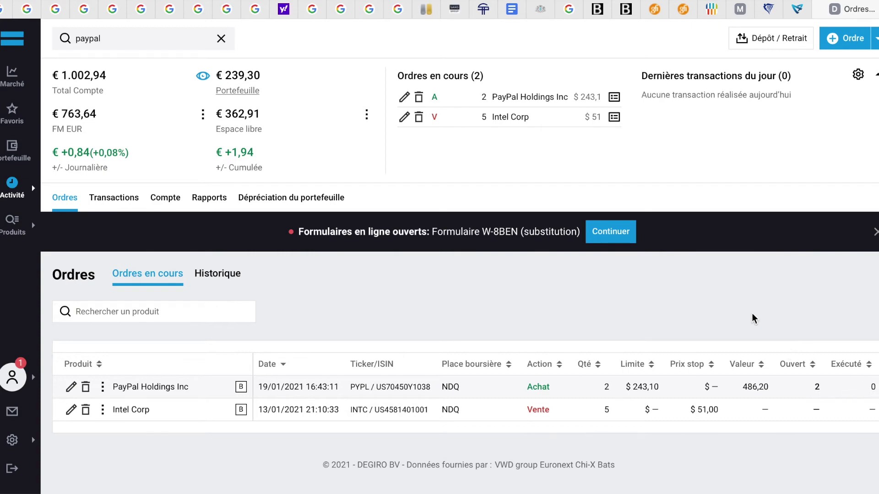
pyautogui.press('F5')
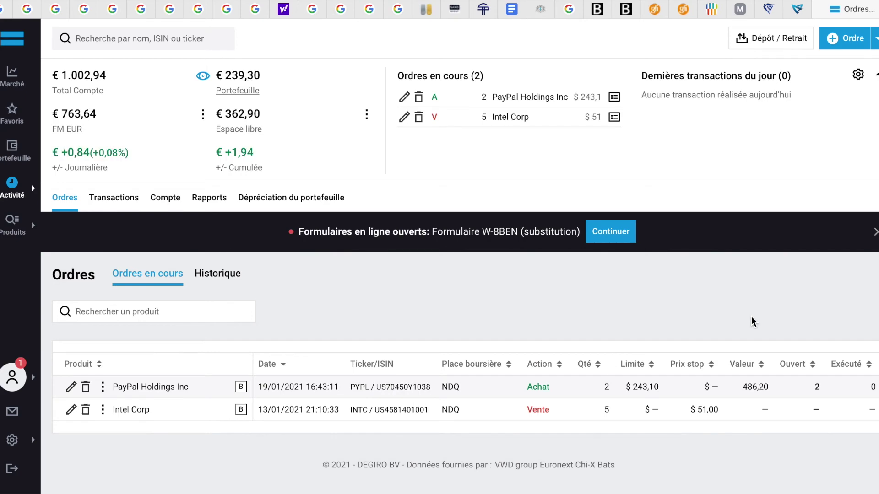
# Step: Reload PayPal's stock quote on Google for the latest price and return to the DEGIRO orders overview
pyautogui.click(397, 11)
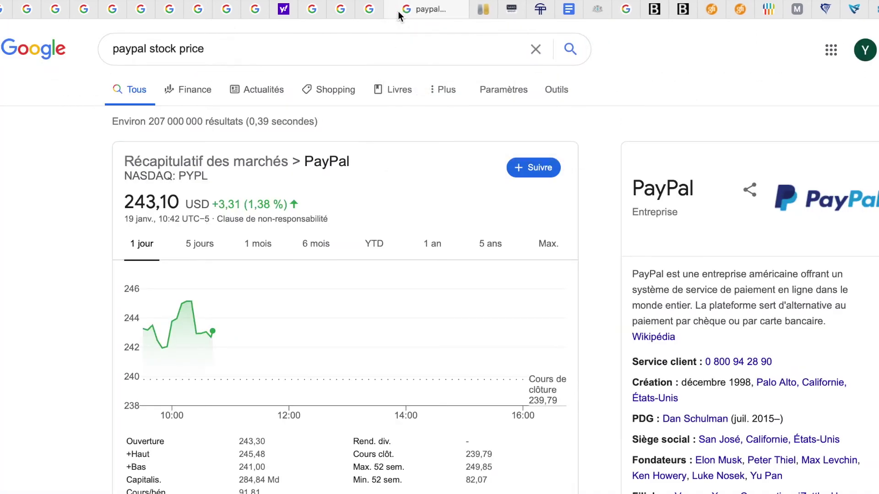
pyautogui.press('super+r')
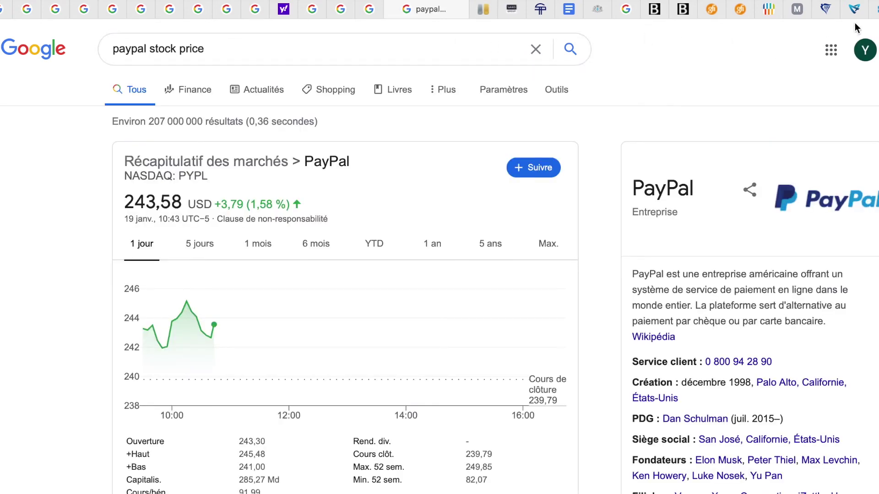
pyautogui.click(874, 9)
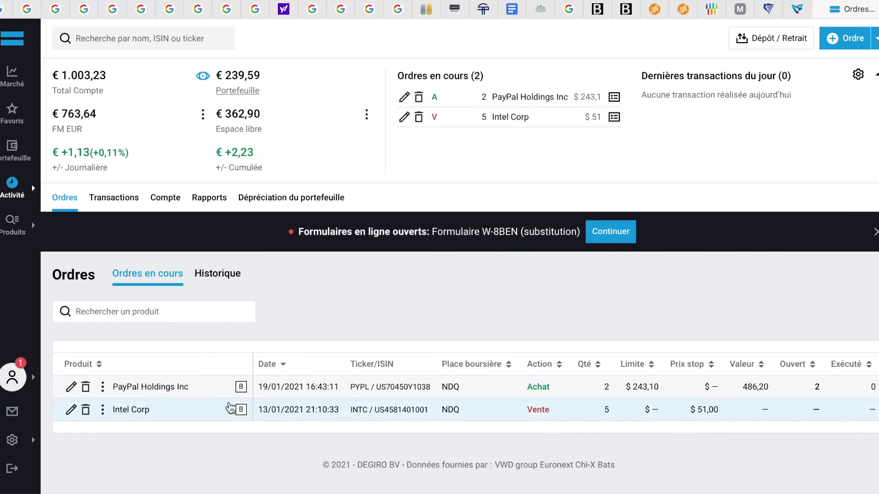
# Step: Modify the open PayPal Holdings buy order, setting its limit to 243,58 dollars, and confirm the change
pyautogui.click(71, 387)
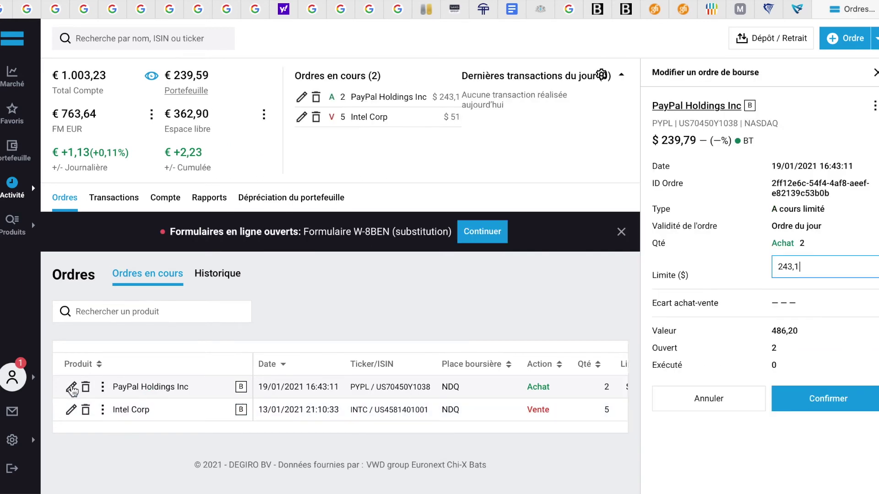
pyautogui.press('BackSpace')
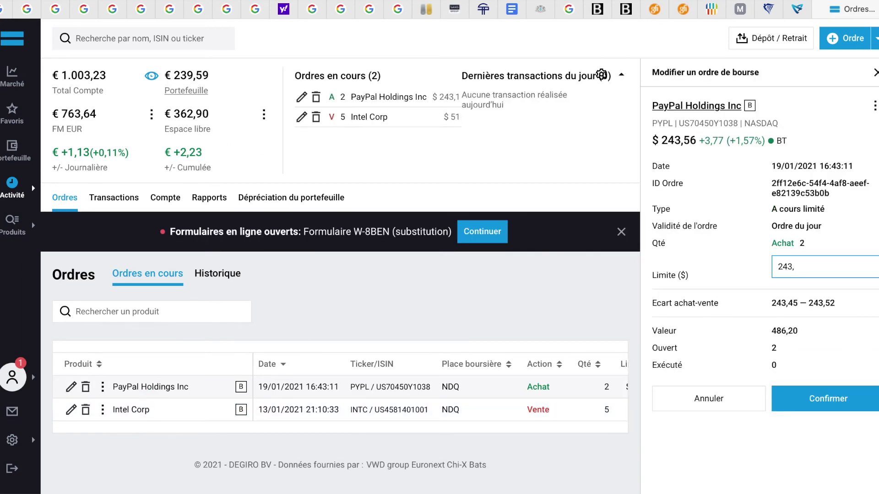
pyautogui.write('56')
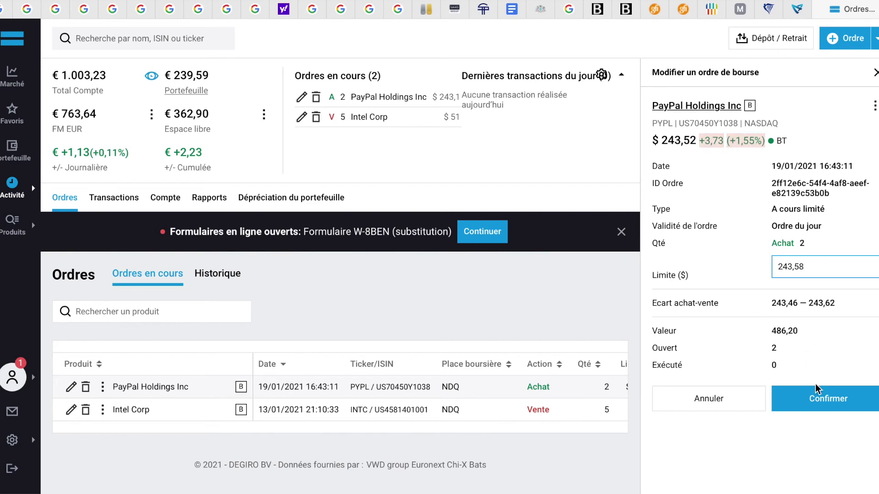
pyautogui.click(824, 412)
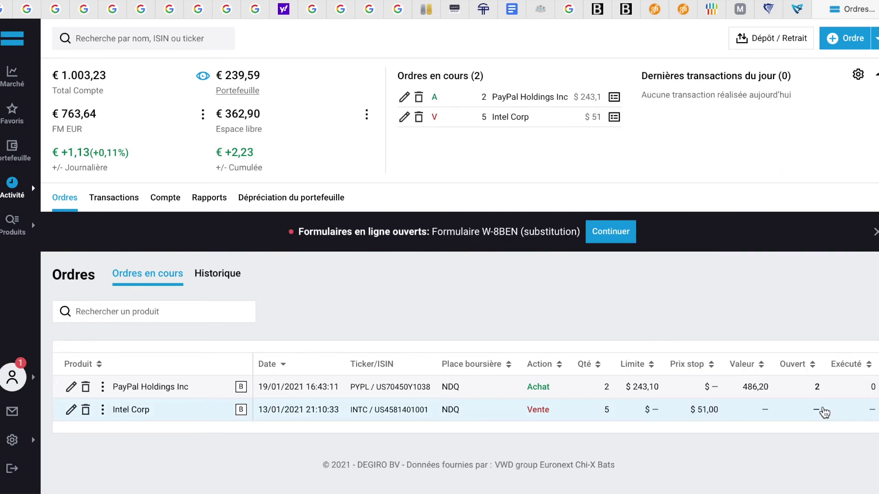